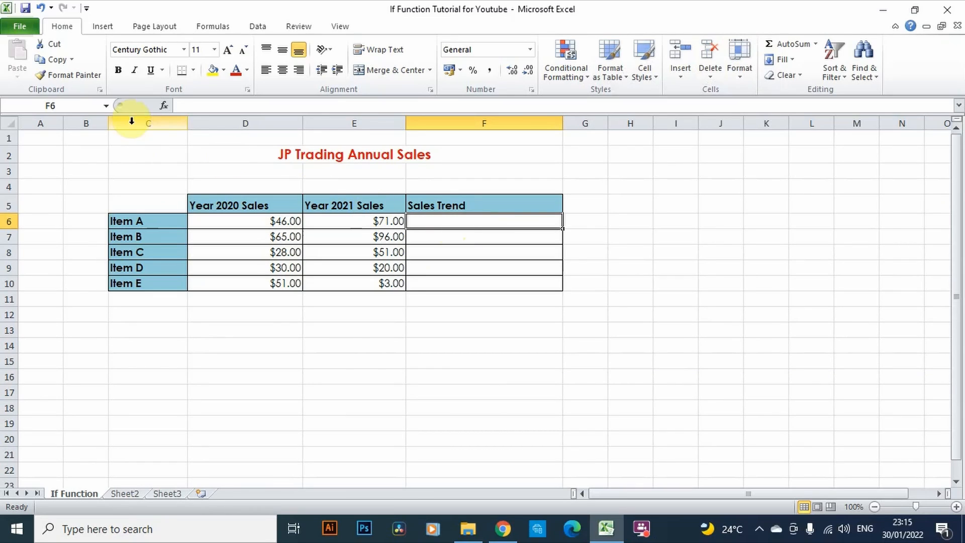
Search the function library for IF and insert the IF function in Item A's Sales Trend cell, F6.
left_click(165, 107)
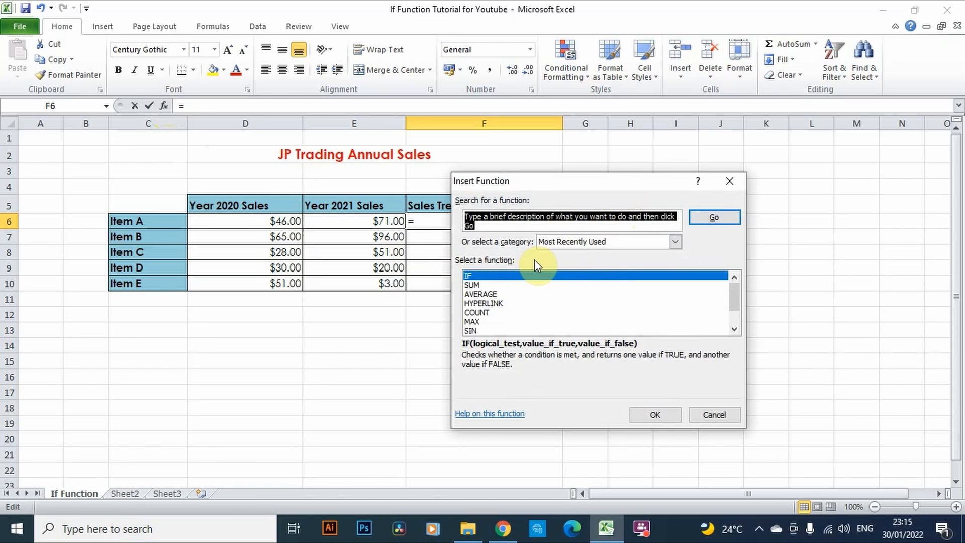
left_click(481, 275)
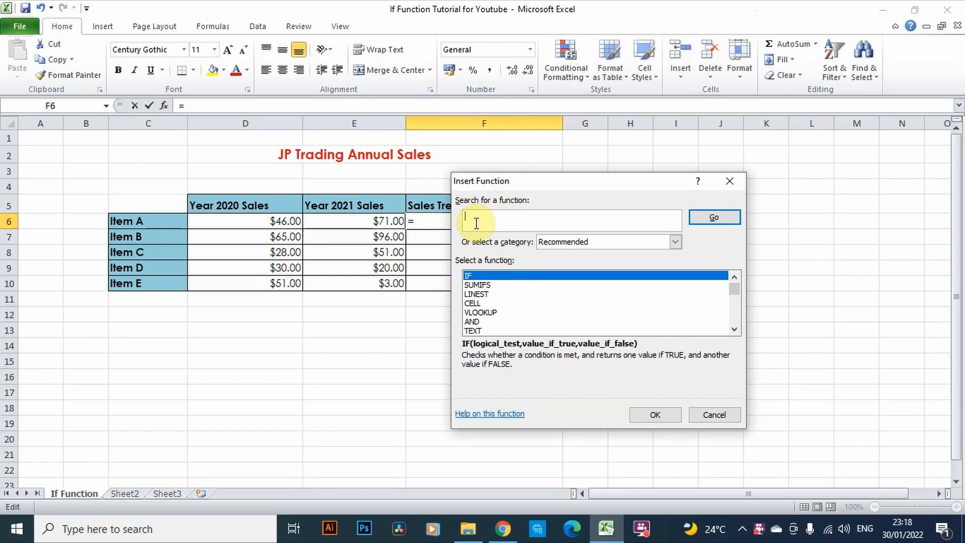
type("IF")
left_click(714, 217)
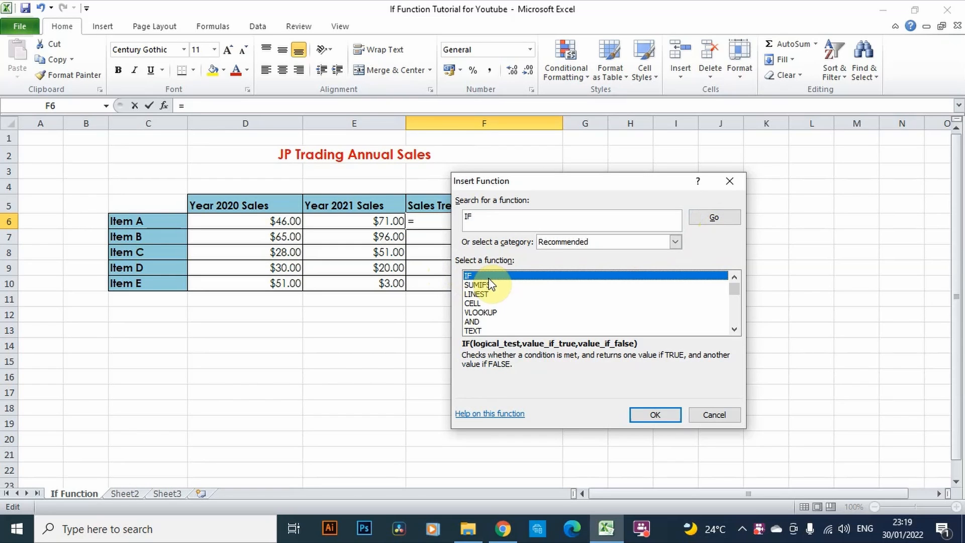
left_click(664, 416)
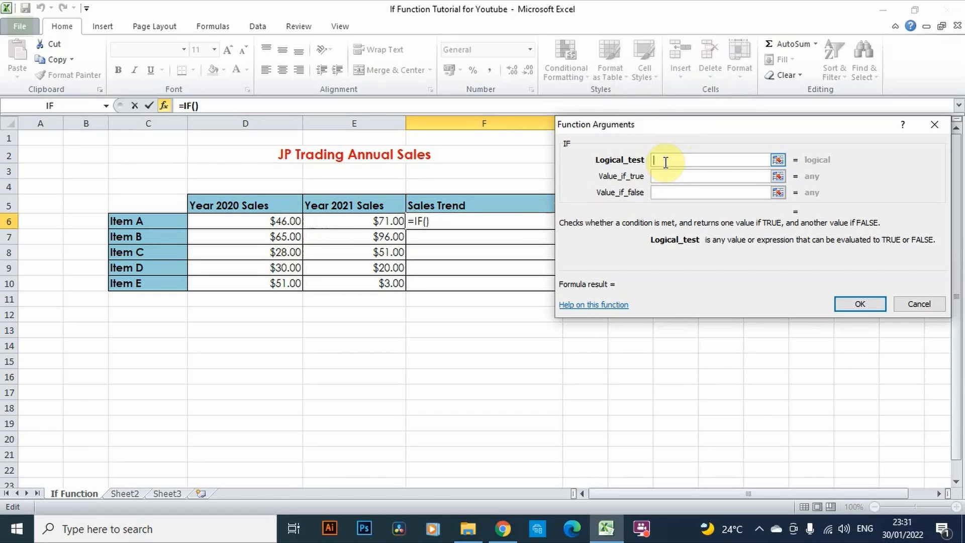
Set the IF function's logical test to E6>D6, comparing Item A's 2021 sales with its 2020 sales.
left_click(377, 221)
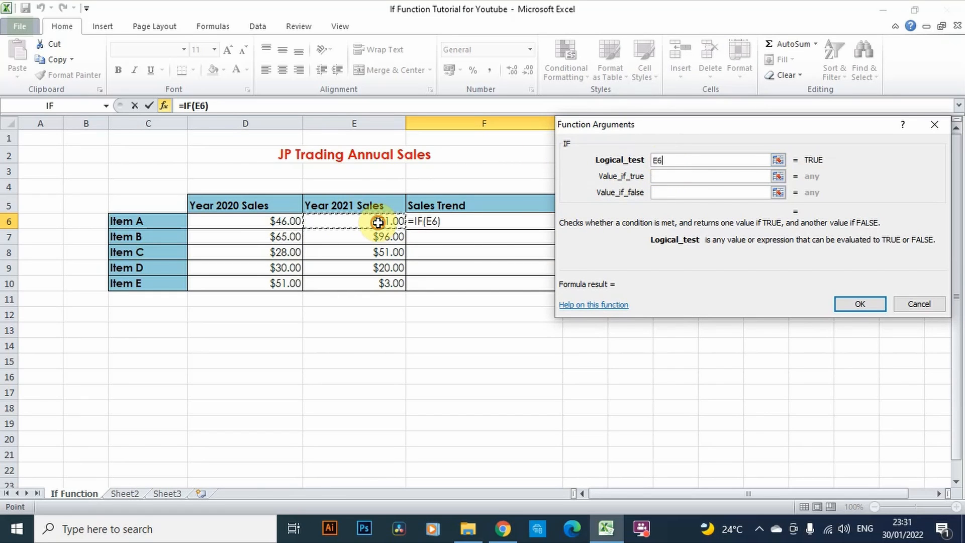
type(">")
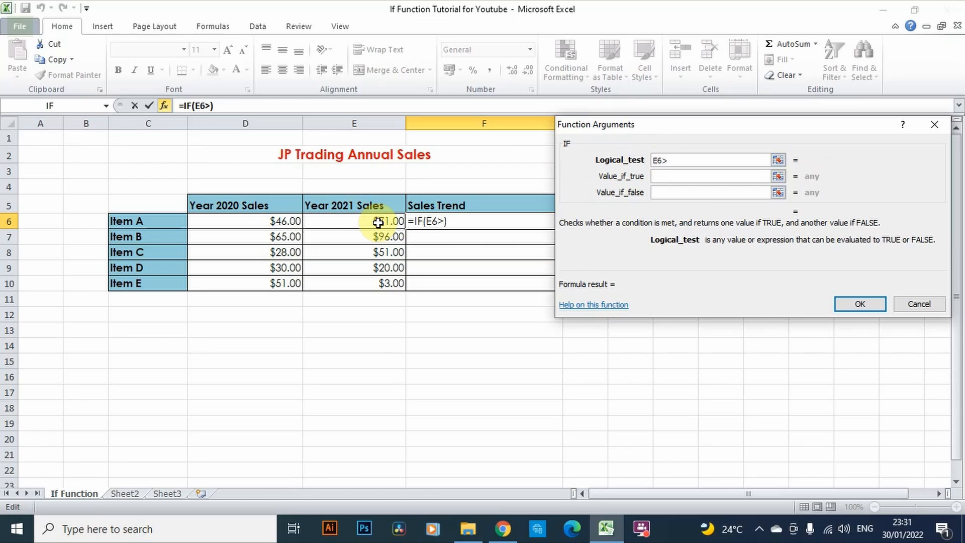
left_click(283, 223)
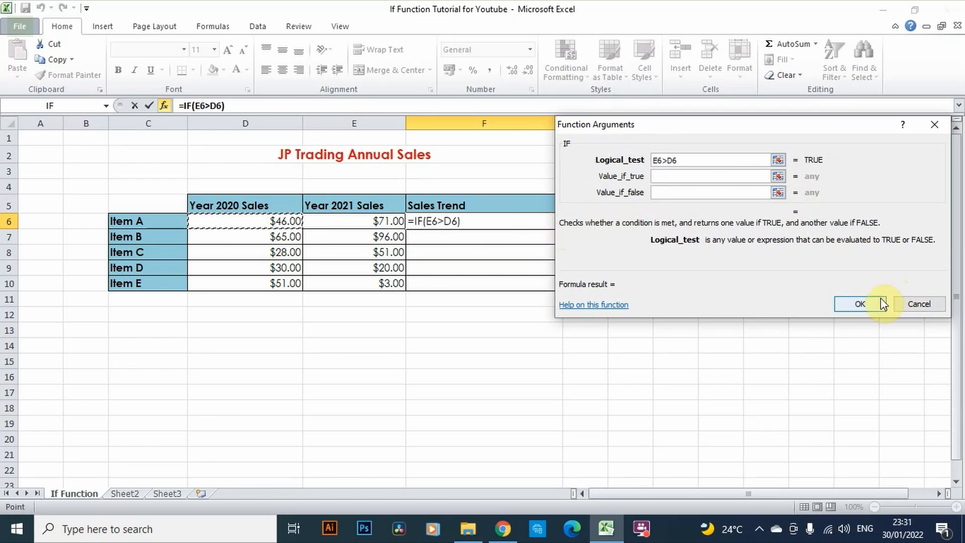
left_click(865, 178)
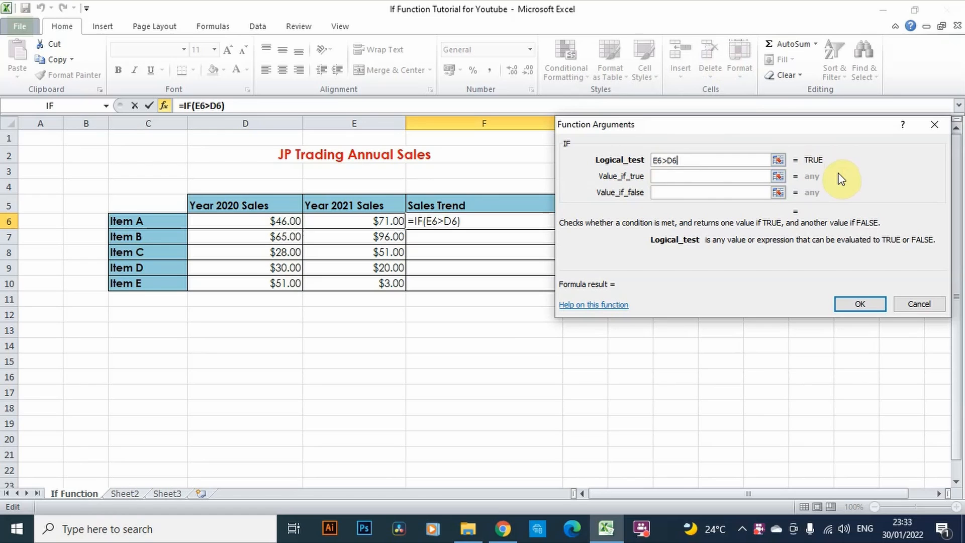
Set the IF function's value if true to "INCREASED".
left_click(669, 176)
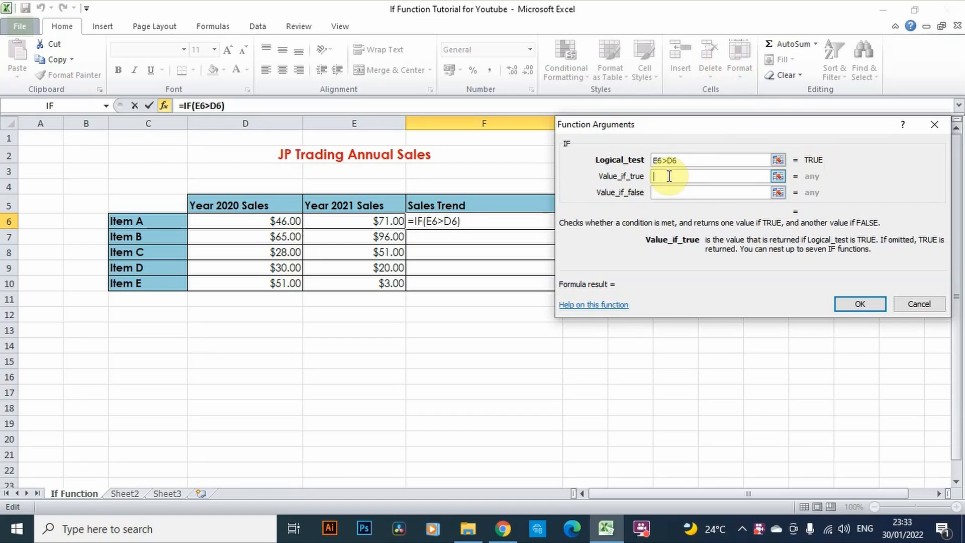
type("\"INCRE")
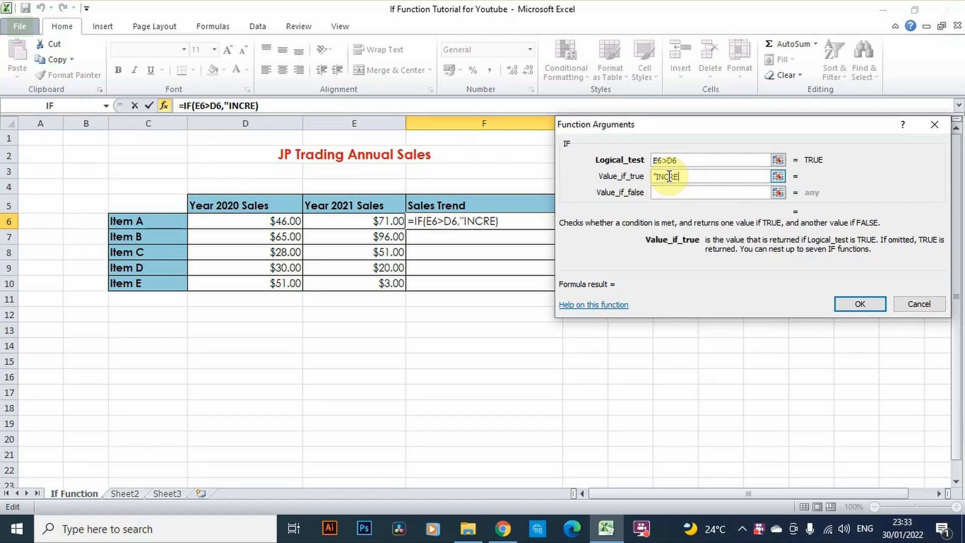
type("ASED")
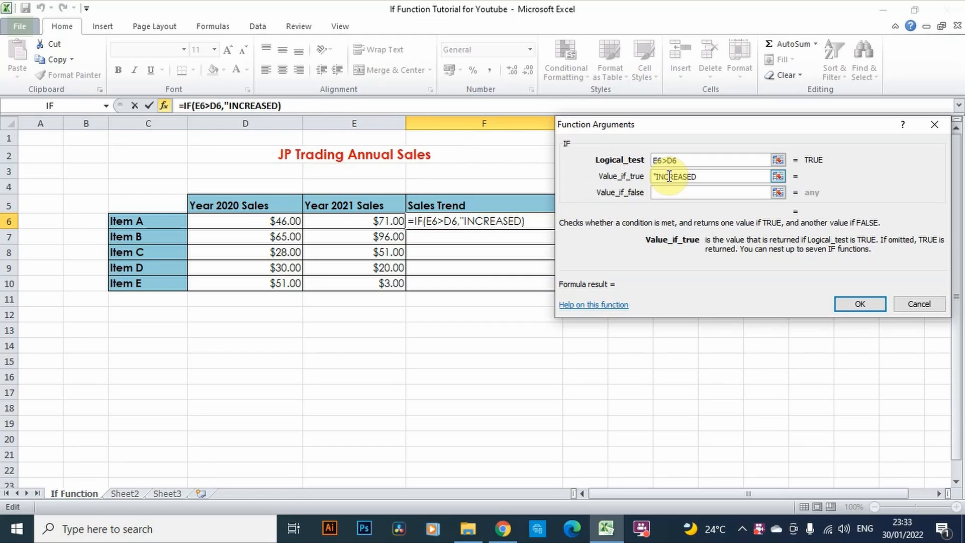
type("\"")
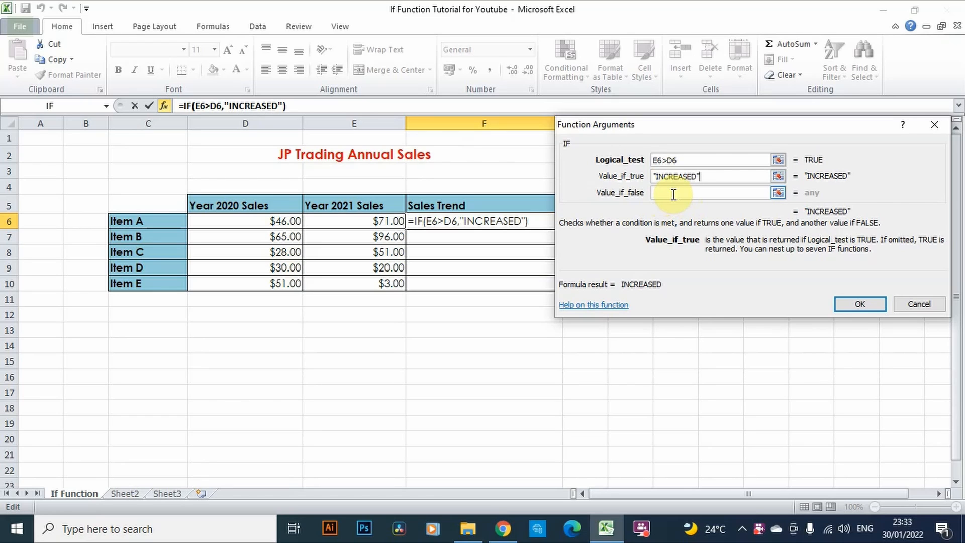
Set the IF function's value if false to "DECREASED" and apply the formula to F6.
left_click(674, 194)
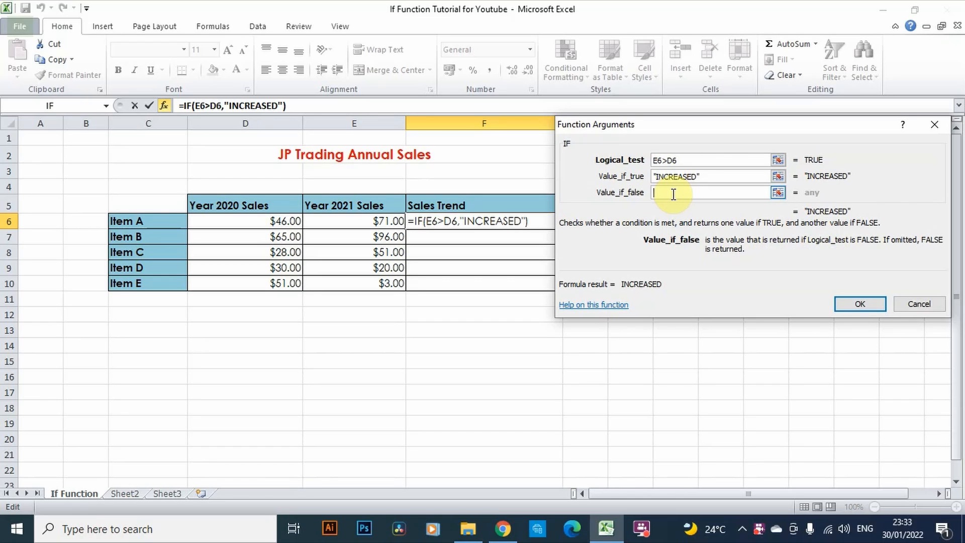
type("\"DE")
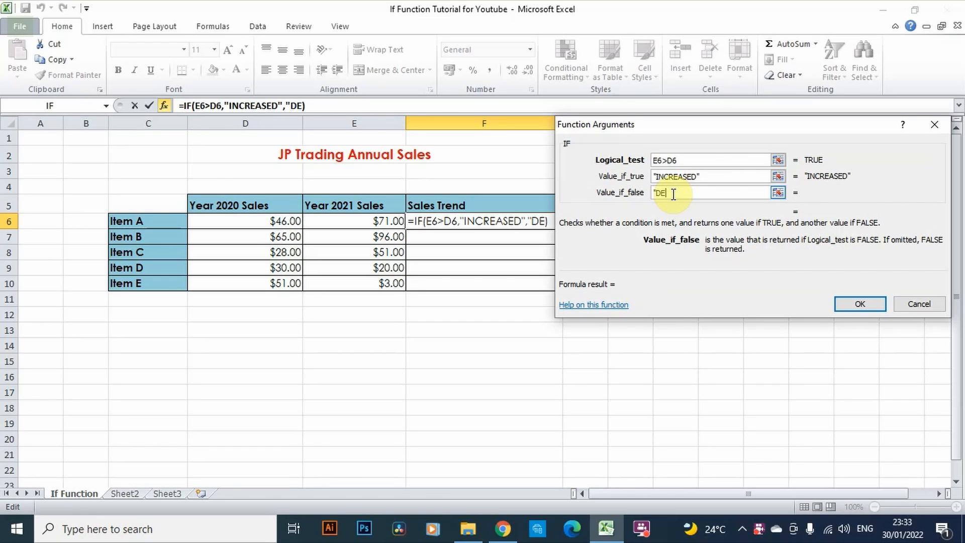
type("CREASED")
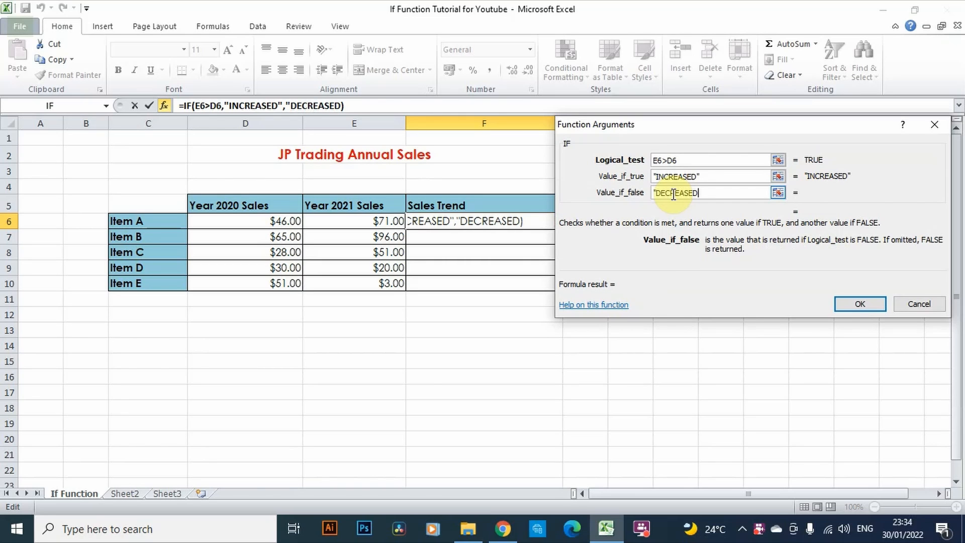
type("\"")
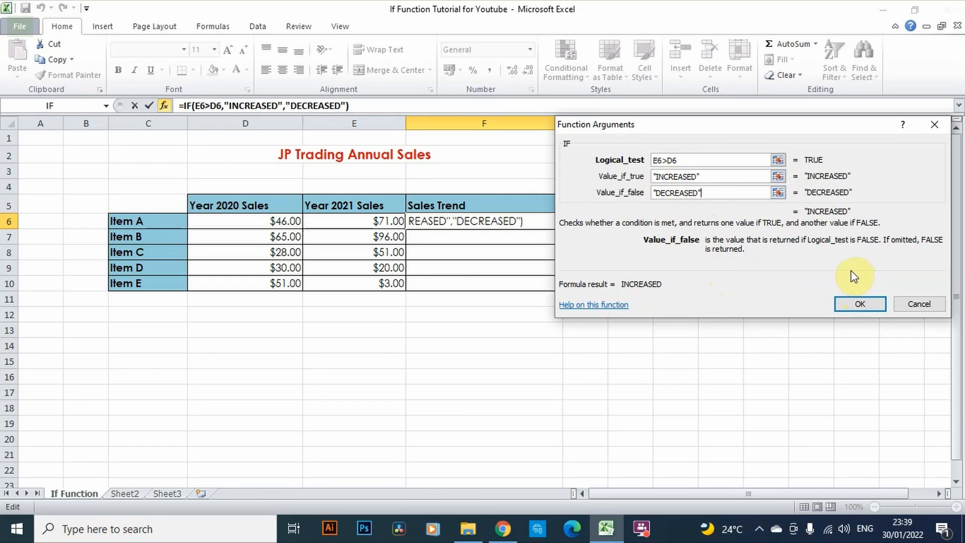
key("Return")
left_click(861, 305)
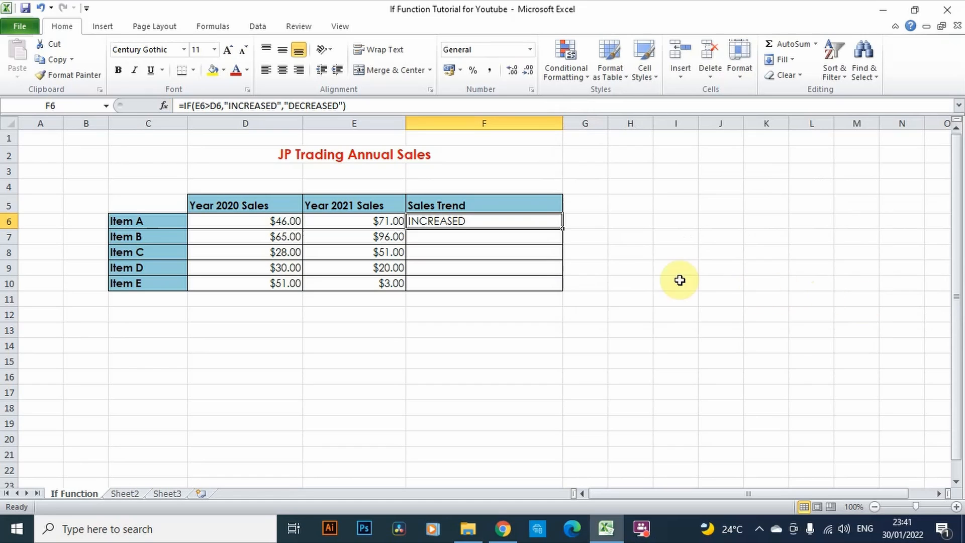
Start an IF formula directly in Item B's Sales Trend cell, F7, with the logical test E7>D7.
left_click(481, 237)
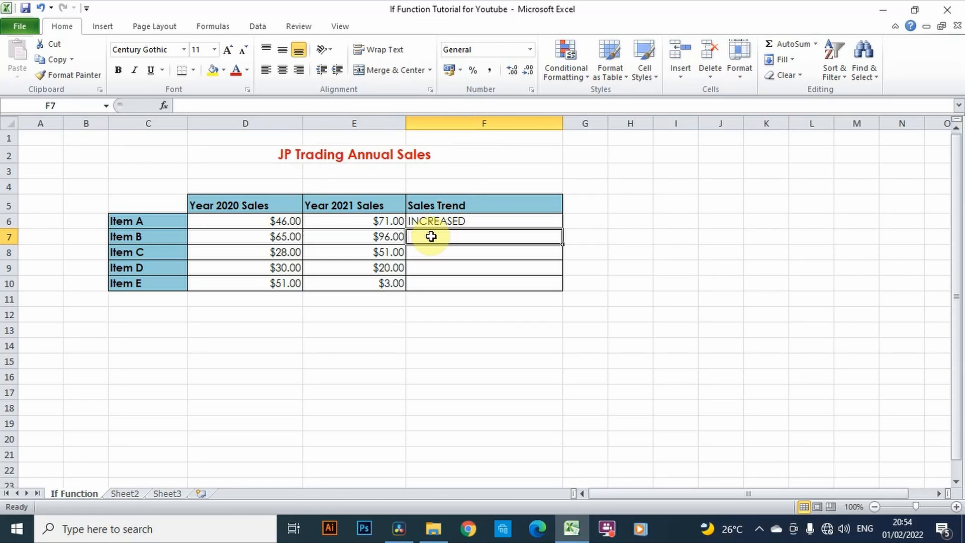
type("=")
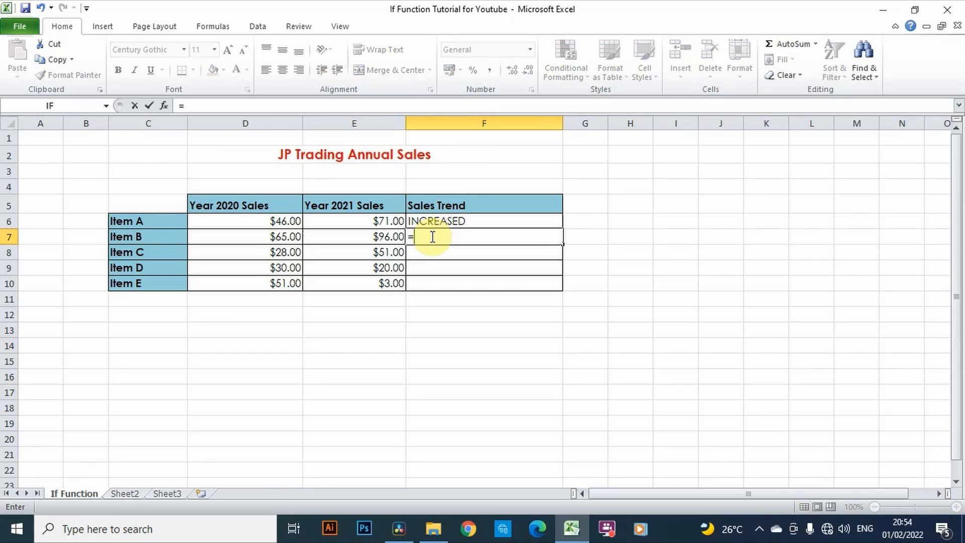
type("I")
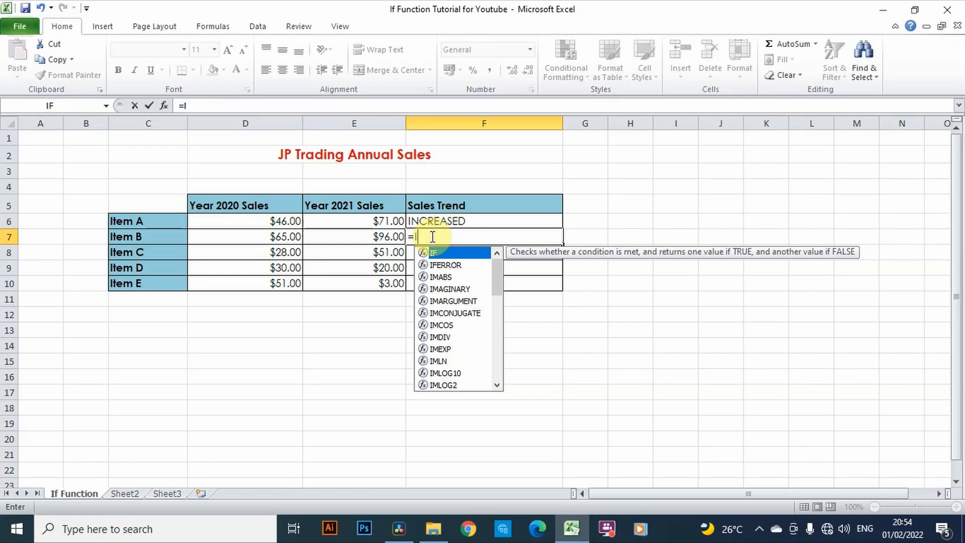
type("F")
type("(")
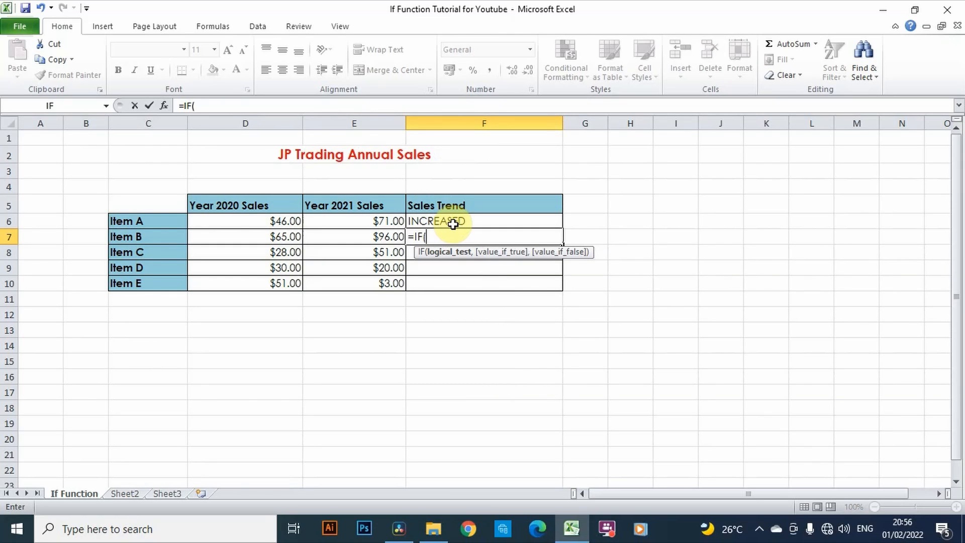
left_click(341, 239)
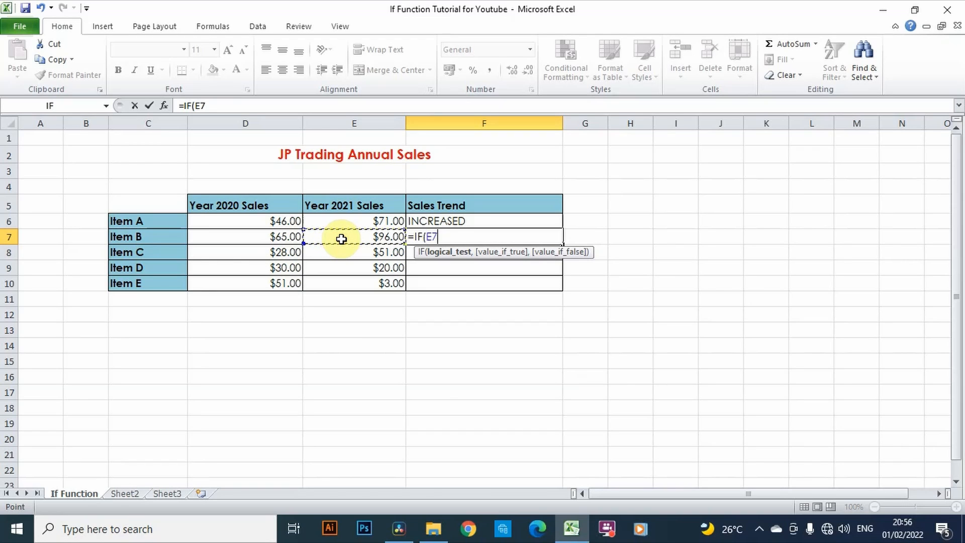
type(">")
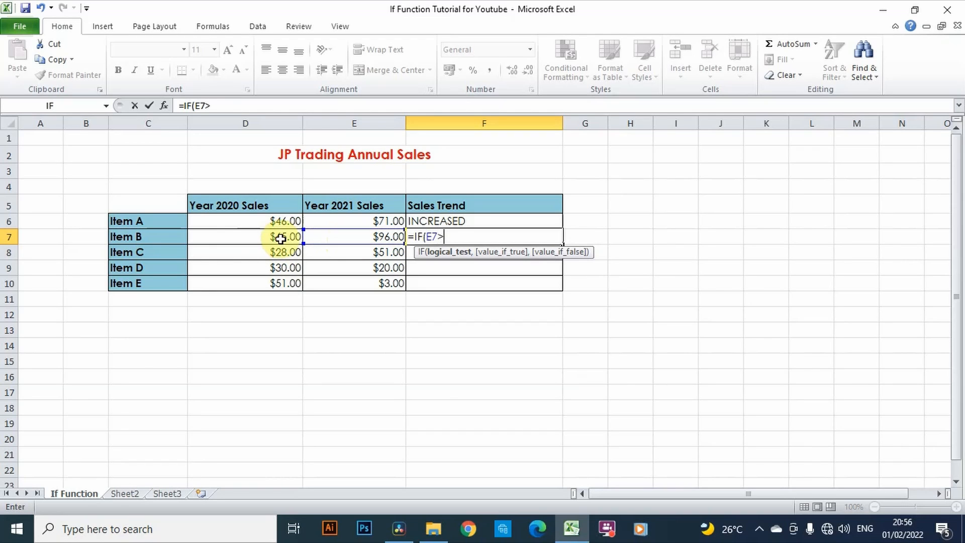
left_click(279, 239)
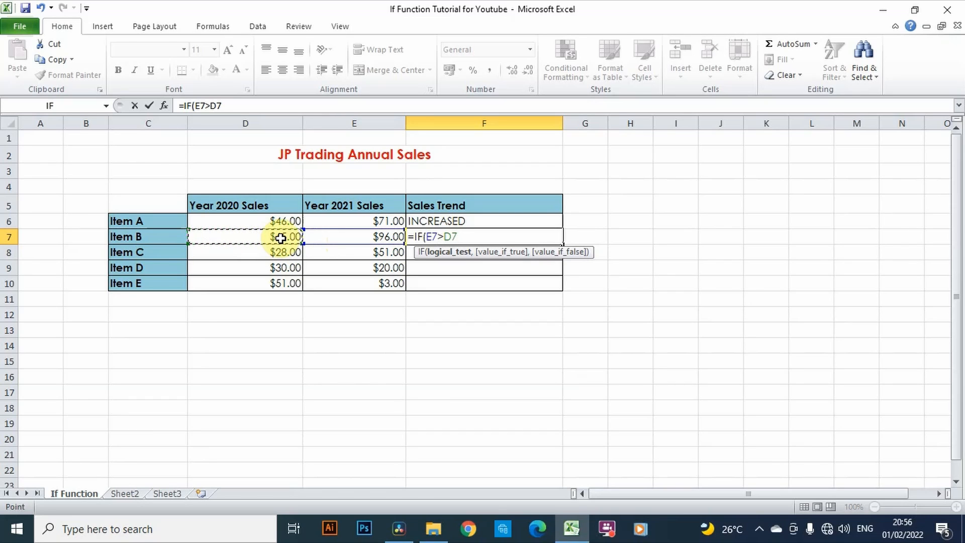
type(",")
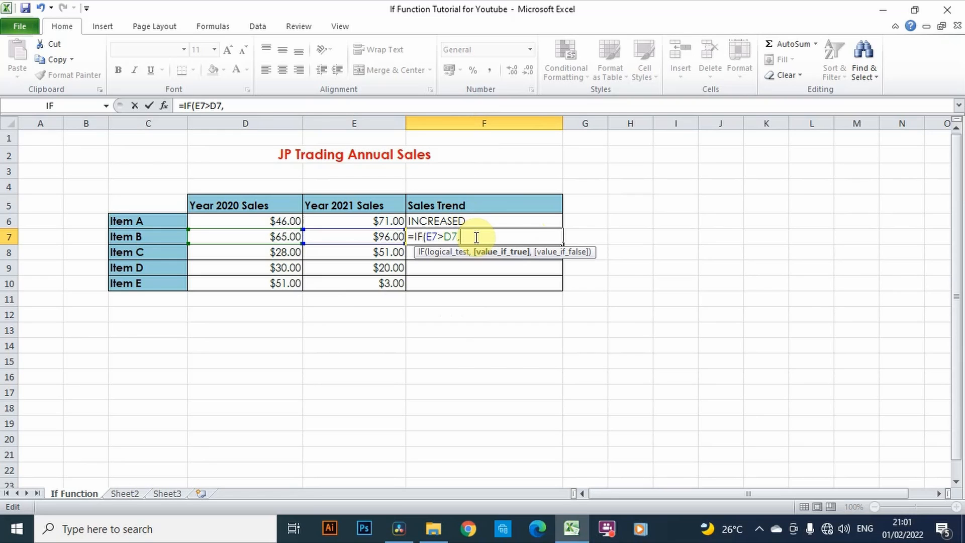
Complete the F7 formula with "INCREASED" as the true value and "DECREASED" as the false value, and enter it.
type("\"INCREASED")
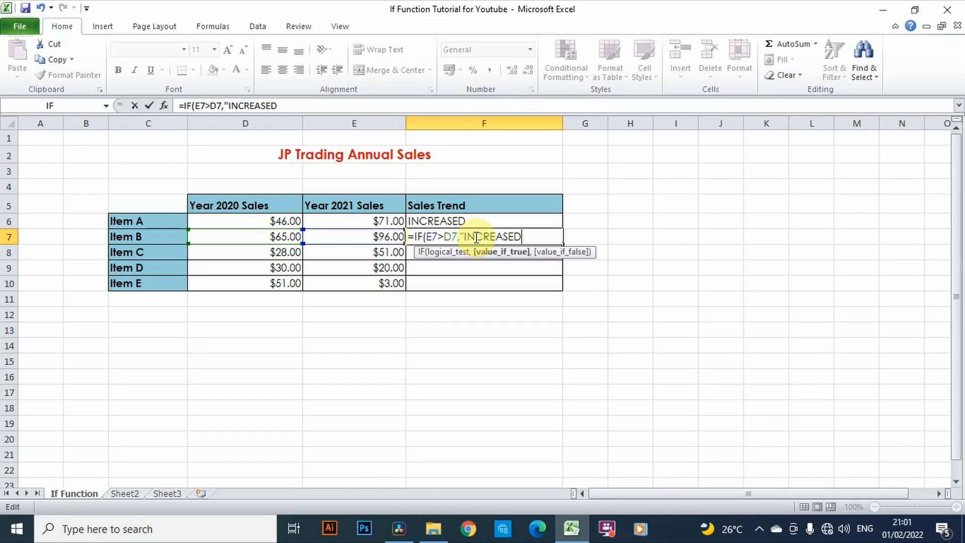
type("\",")
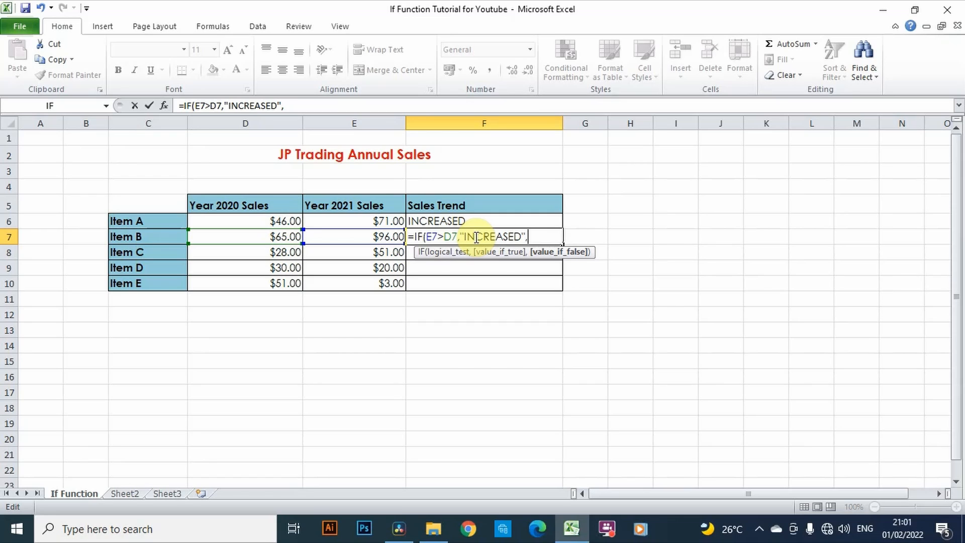
type("\"DECE")
key("BackSpace")
type("REASED")
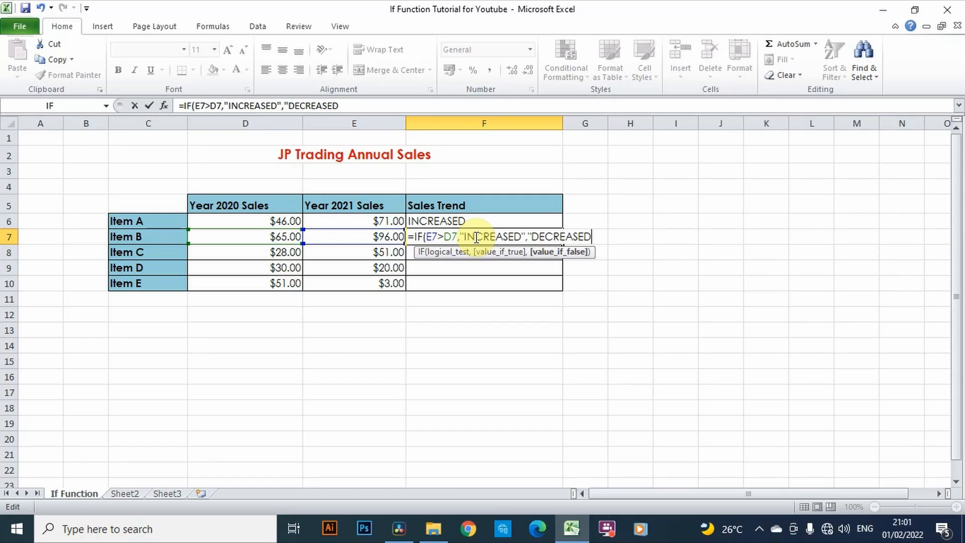
type("\")")
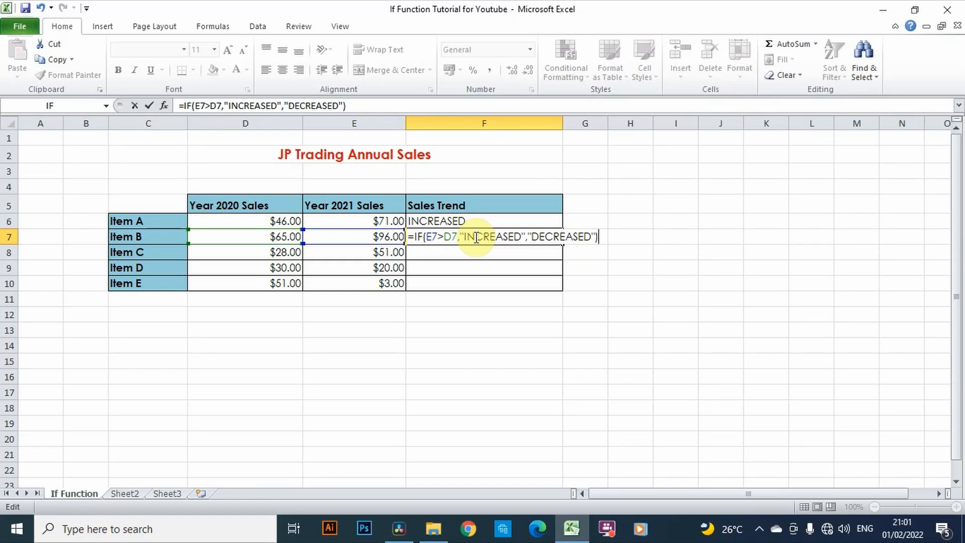
key("Return")
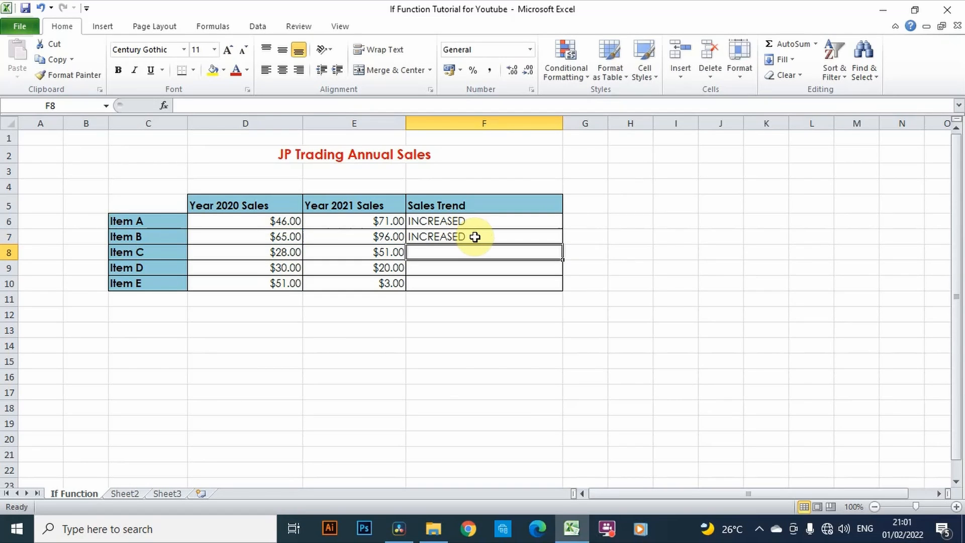
Fill the IF formula from F7 down to F10 for Items C, D and E.
left_click(475, 237)
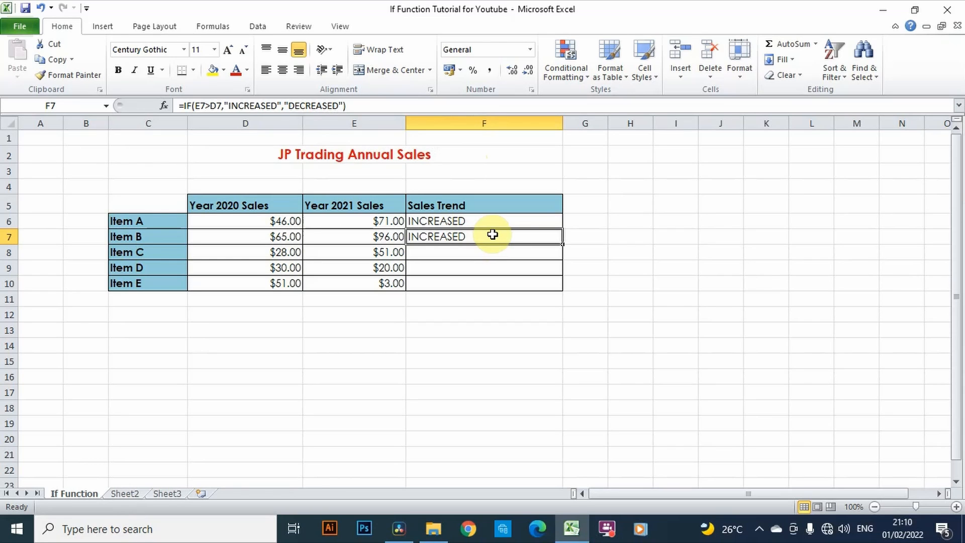
left_click_drag(562, 244, 564, 286)
left_click(513, 303)
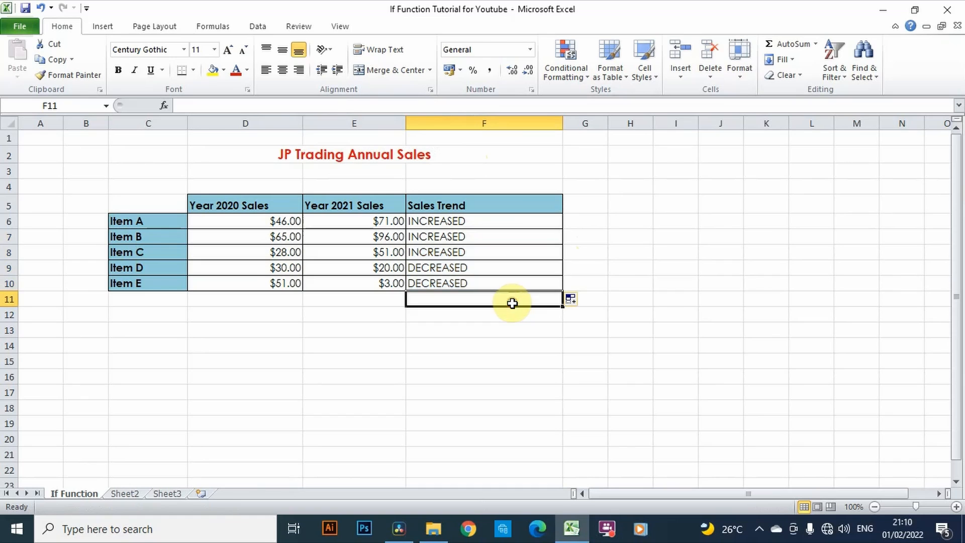
left_click(508, 315)
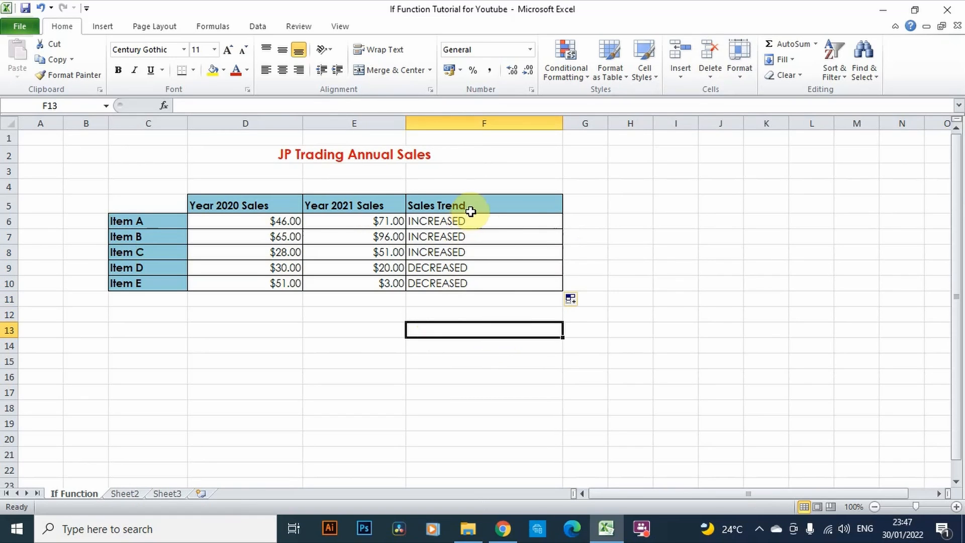
Select the Sales Trend results for all items in F6:F10.
left_click_drag(490, 220, 516, 290)
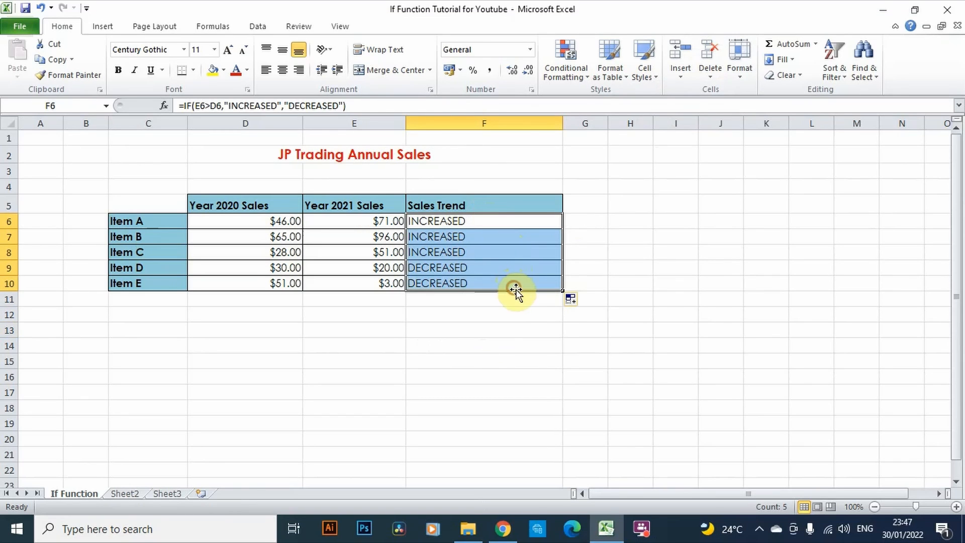